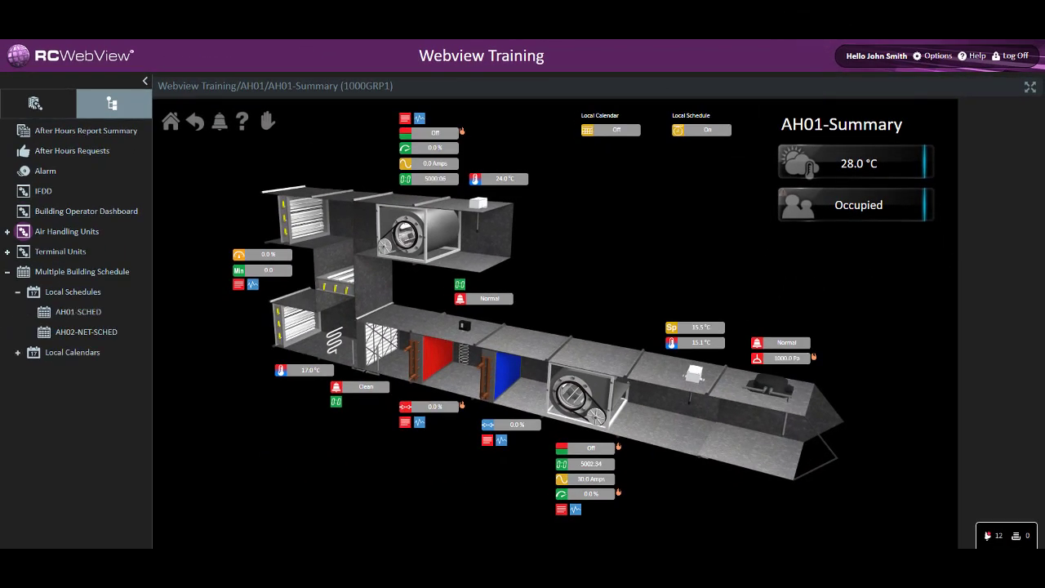
- Open the AH01-SCHED local schedule for air handling unit AH01
left_click(705, 137)
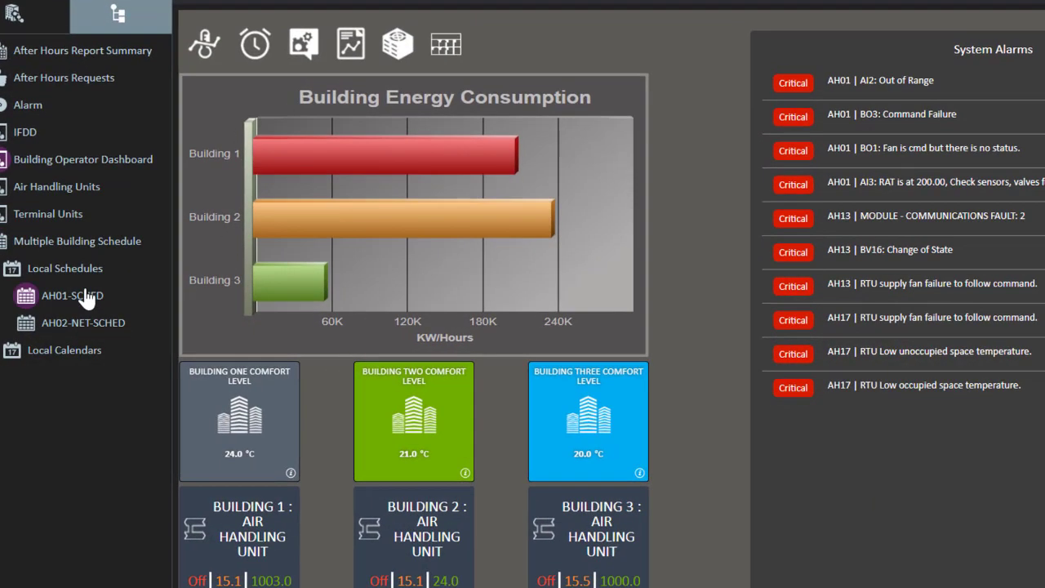
left_click(87, 299)
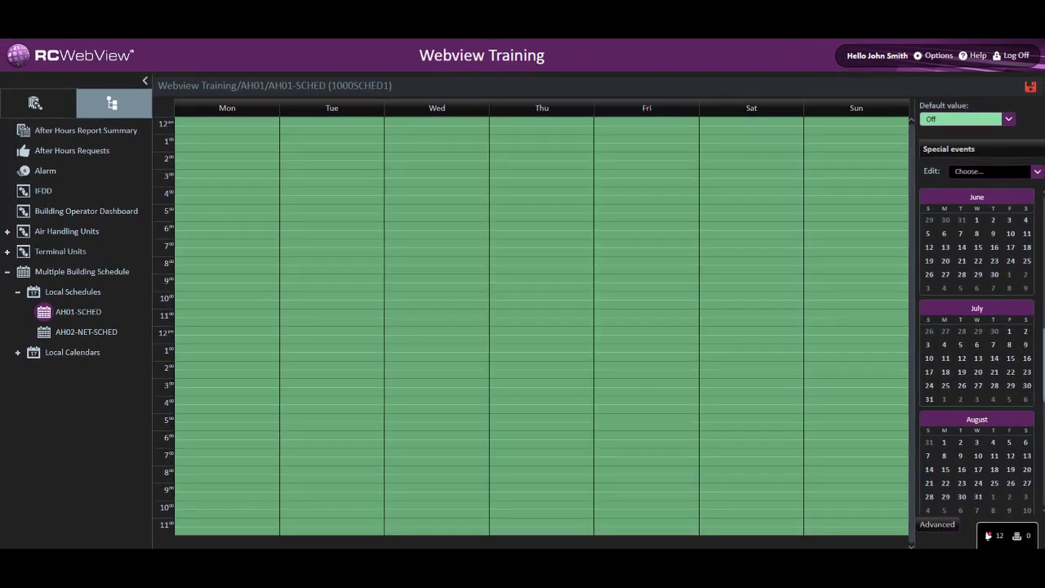
- Draw a daytime event in the Monday column of the AH01-SCHED weekly grid
left_click_drag(230, 269, 212, 417)
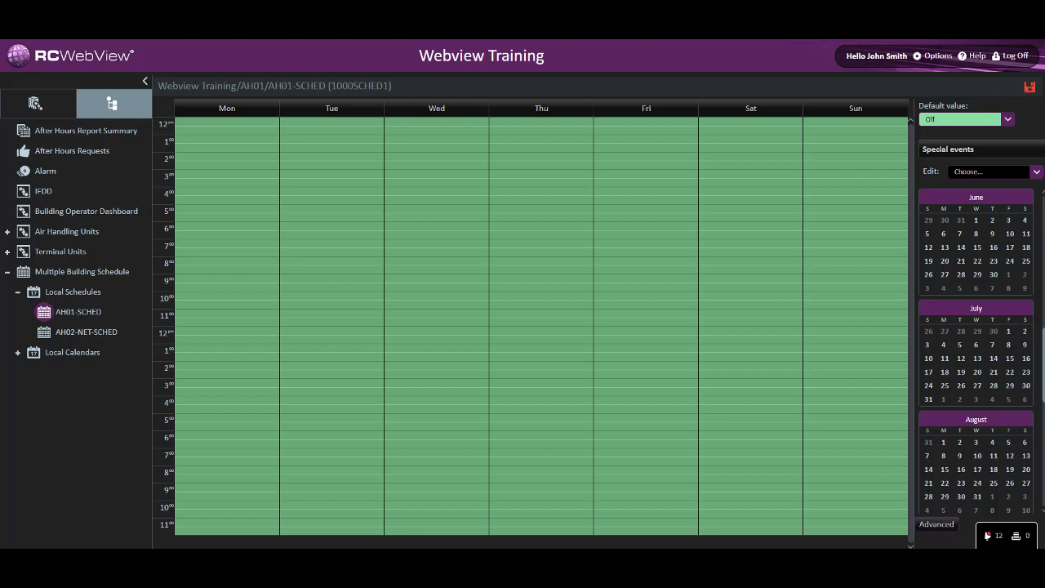
left_click_drag(231, 270, 212, 416)
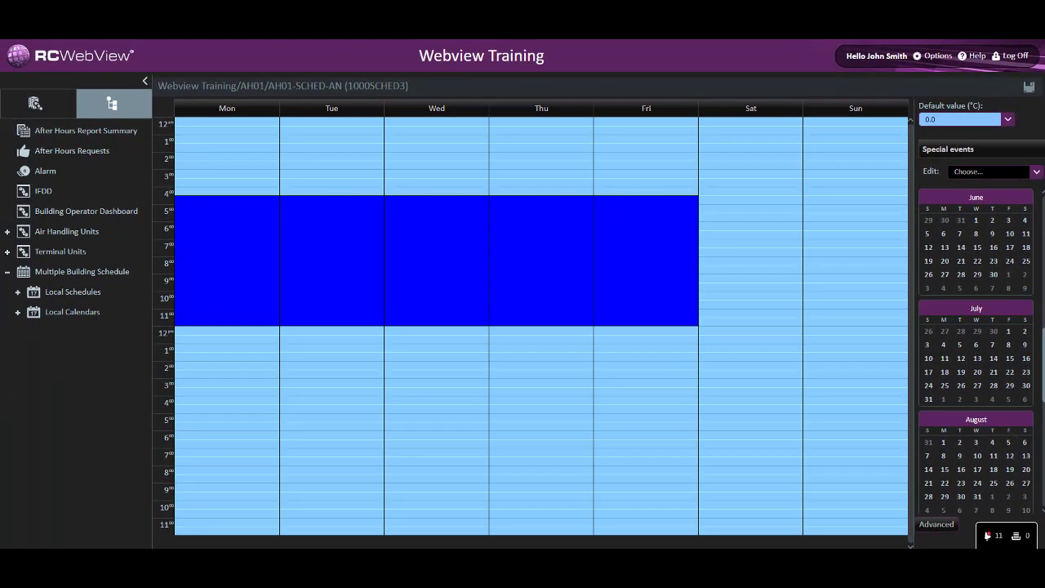
- Open the weekday event of the analog schedule AH01-SCHED-AN for editing
right_click(340, 235)
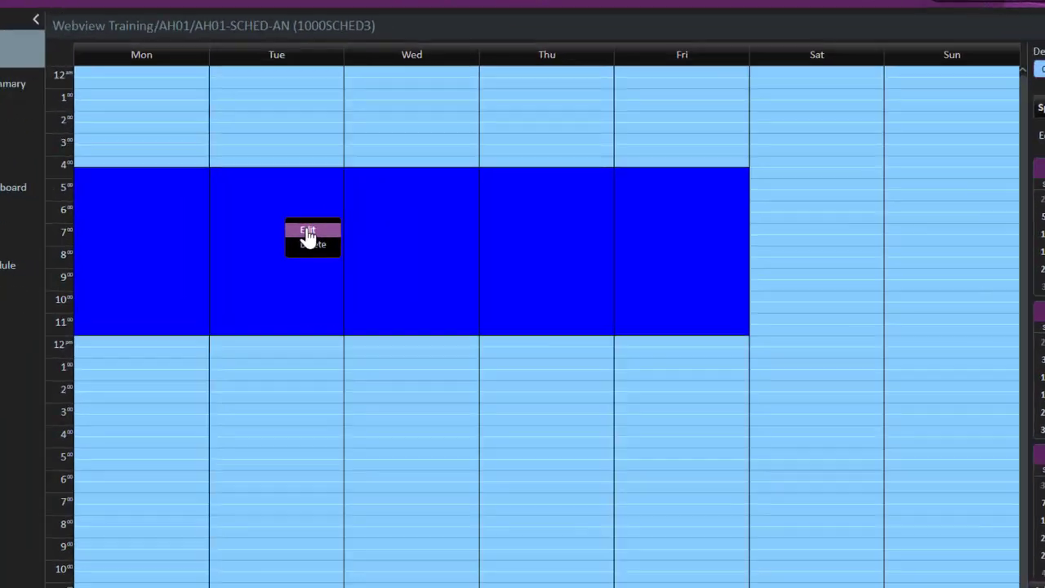
left_click(308, 232)
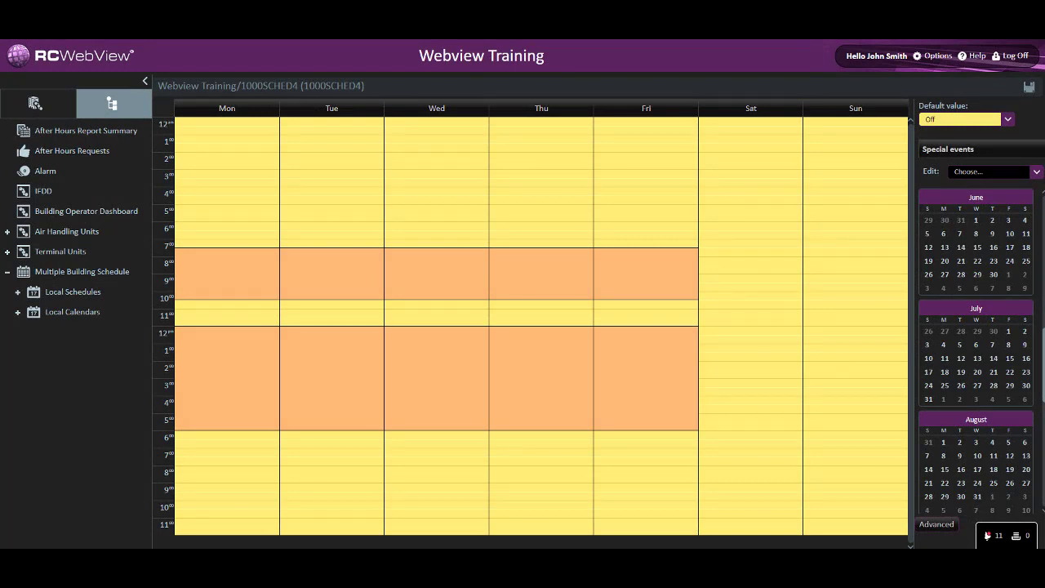
- Open the morning weekday event of schedule 1000SCHED4 for editing and examine its settings
right_click(344, 272)
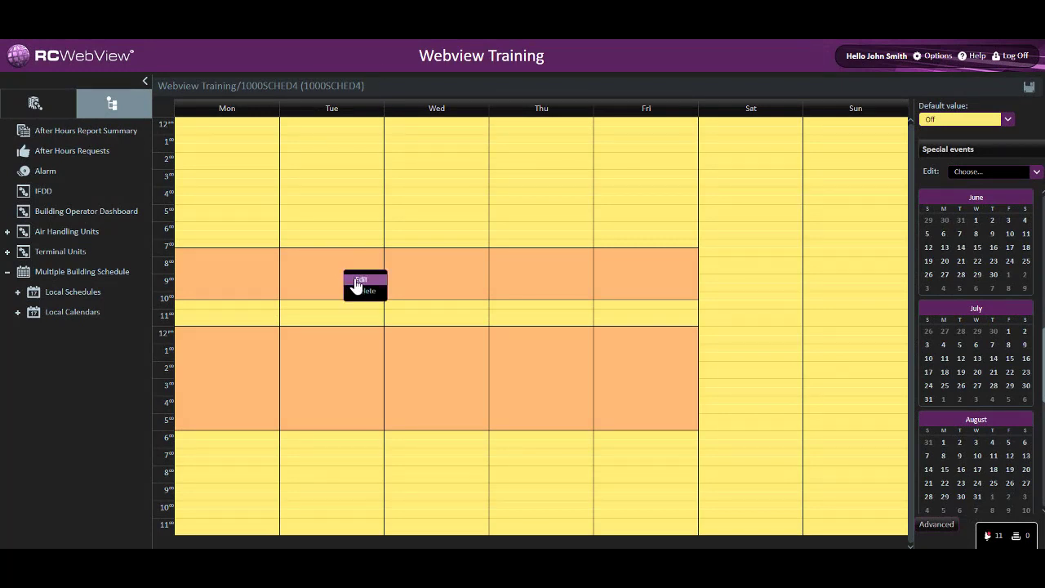
left_click(360, 280)
left_click(579, 256)
left_click(578, 254)
left_click(576, 253)
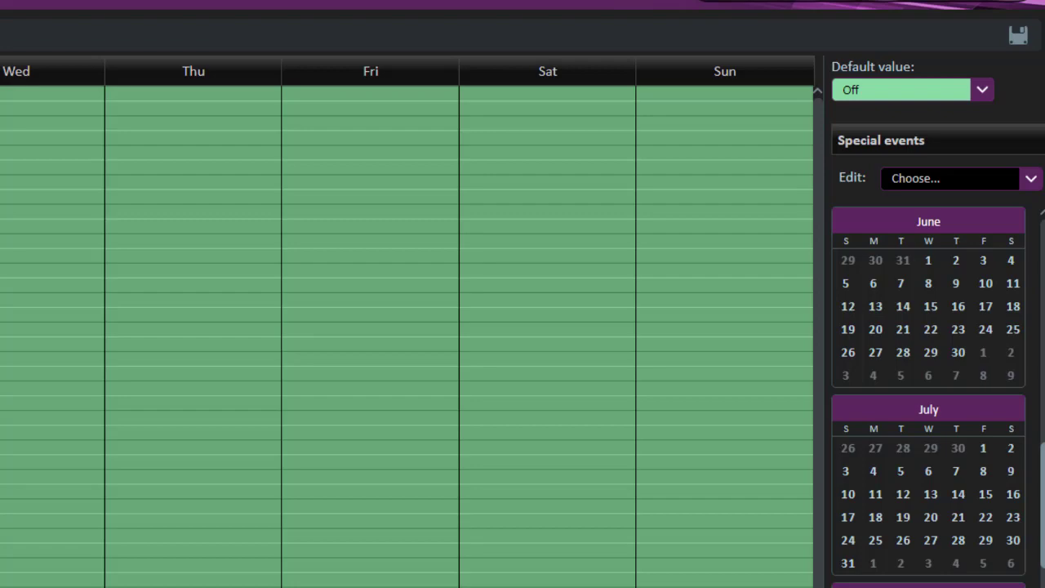
- Switch the AH01-SCHED default value to On, to Relinquish, and back to Off
left_click(983, 91)
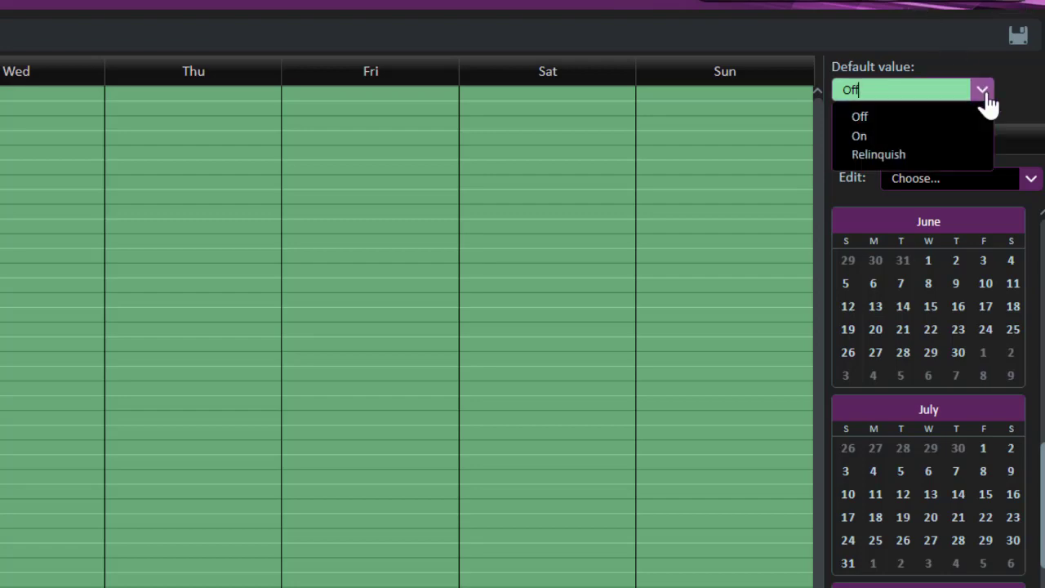
left_click(947, 137)
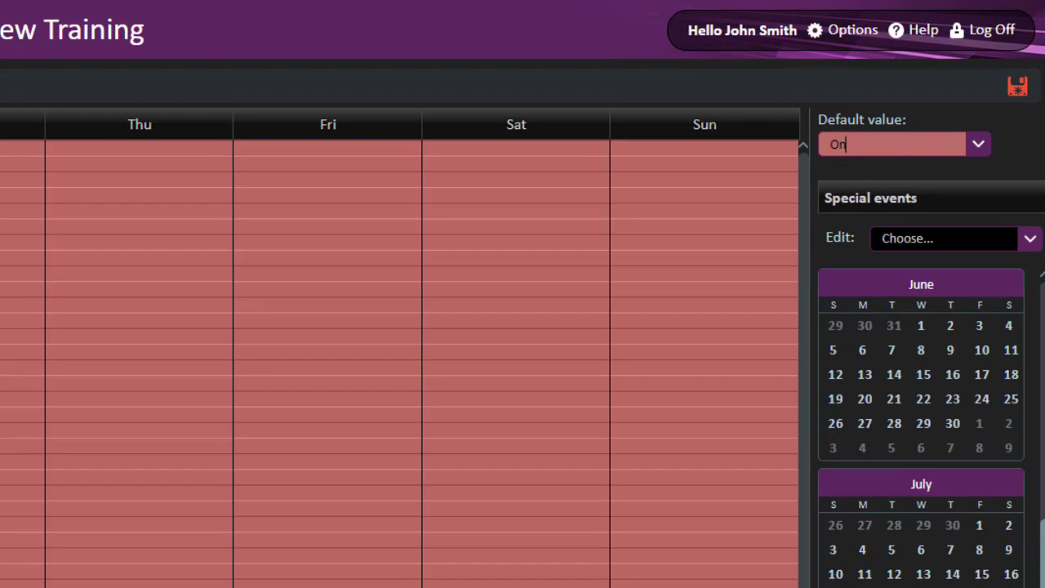
left_click(979, 146)
left_click(913, 212)
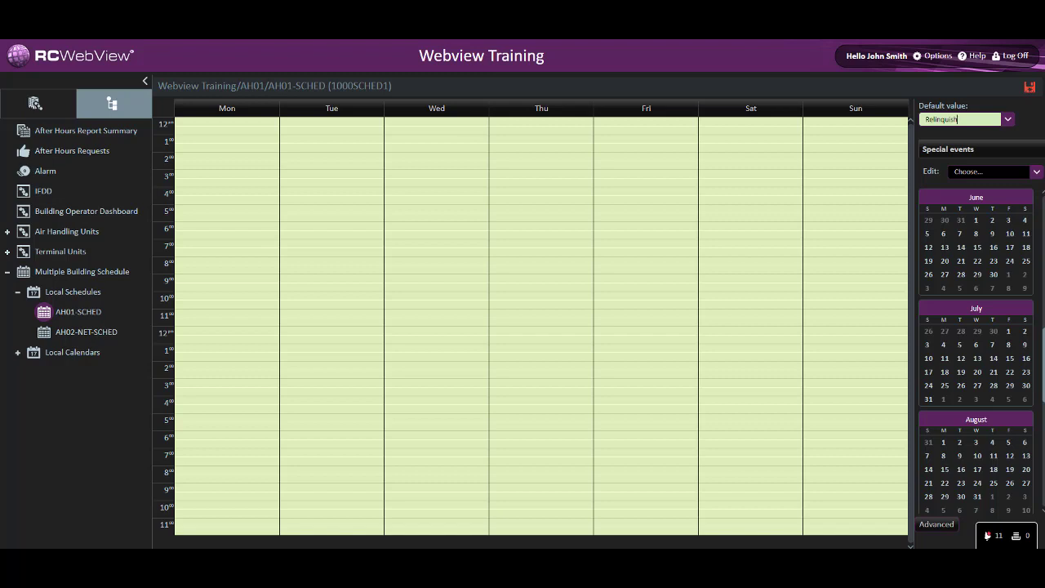
left_click(1008, 119)
left_click(969, 138)
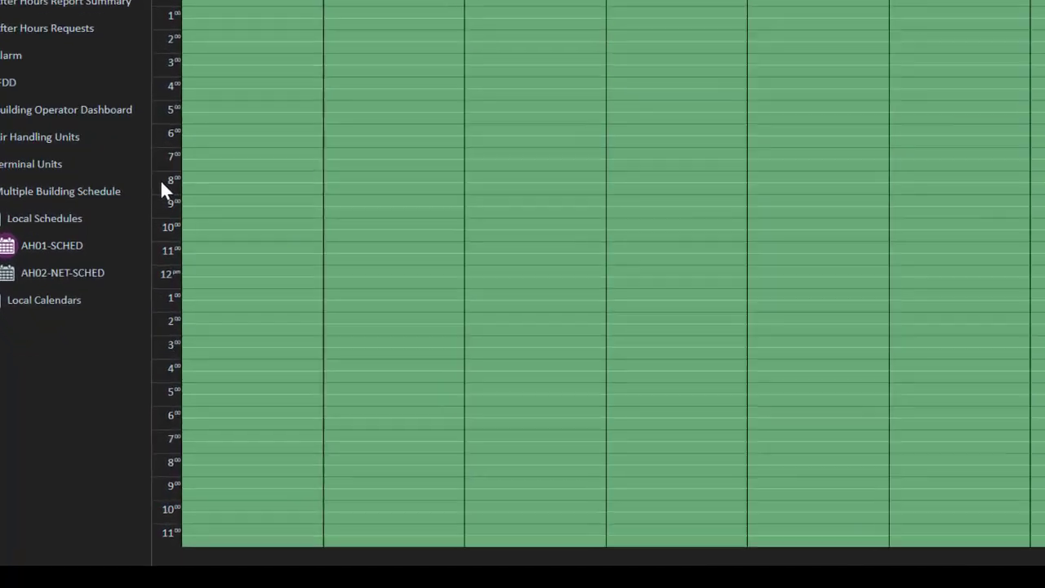
- Change the weekly grid's time interval to 5 minutes, to 60 minutes, and back to 30 minutes
left_click(162, 189)
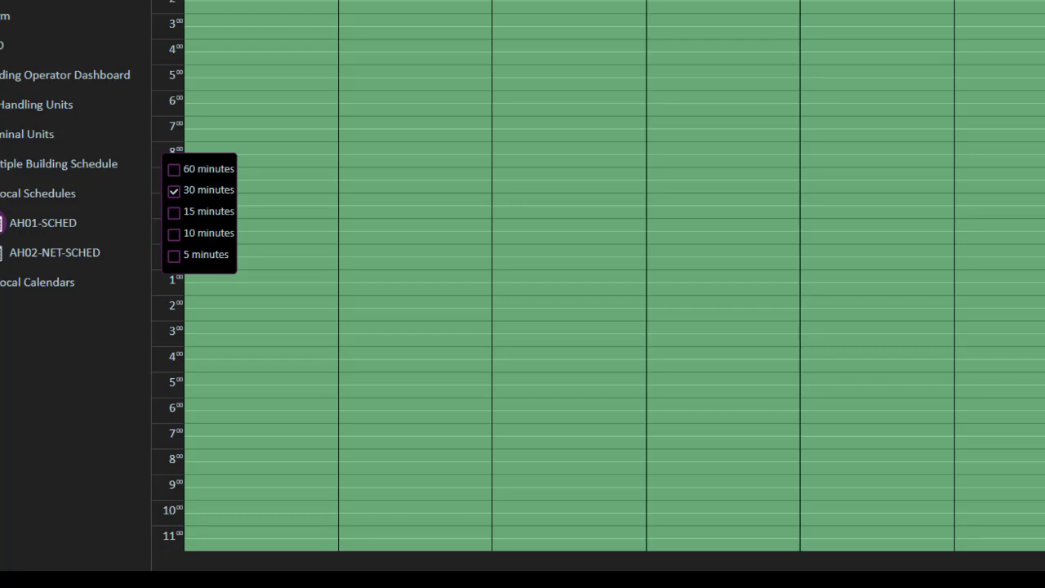
left_click(173, 256)
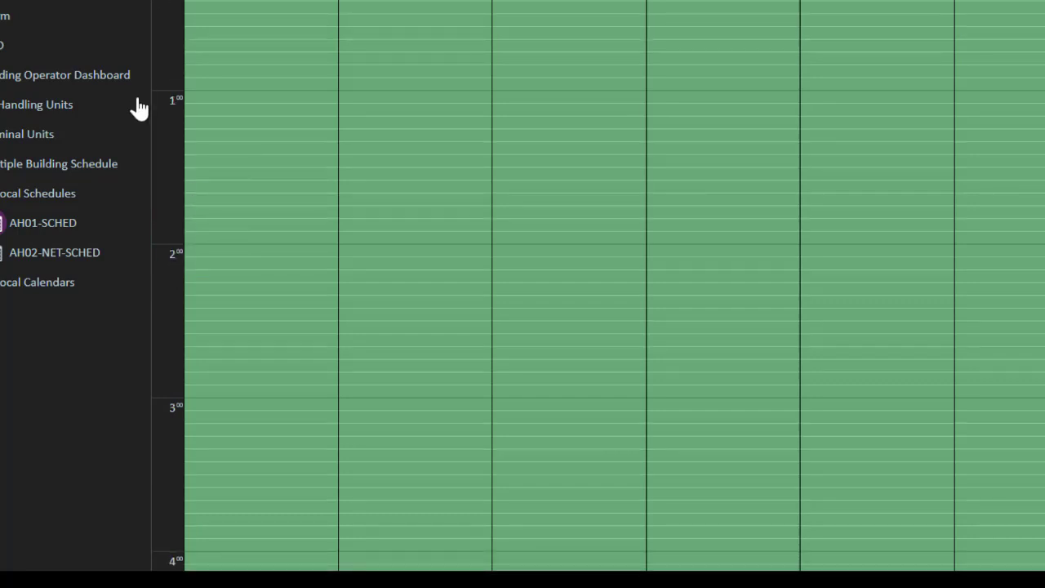
left_click(177, 156)
left_click(204, 164)
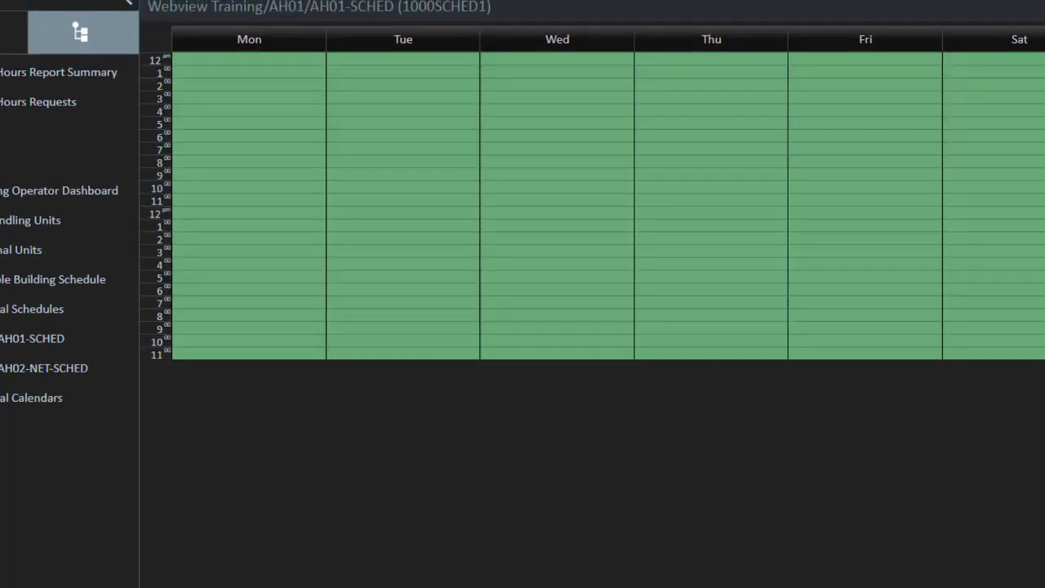
left_click(150, 201)
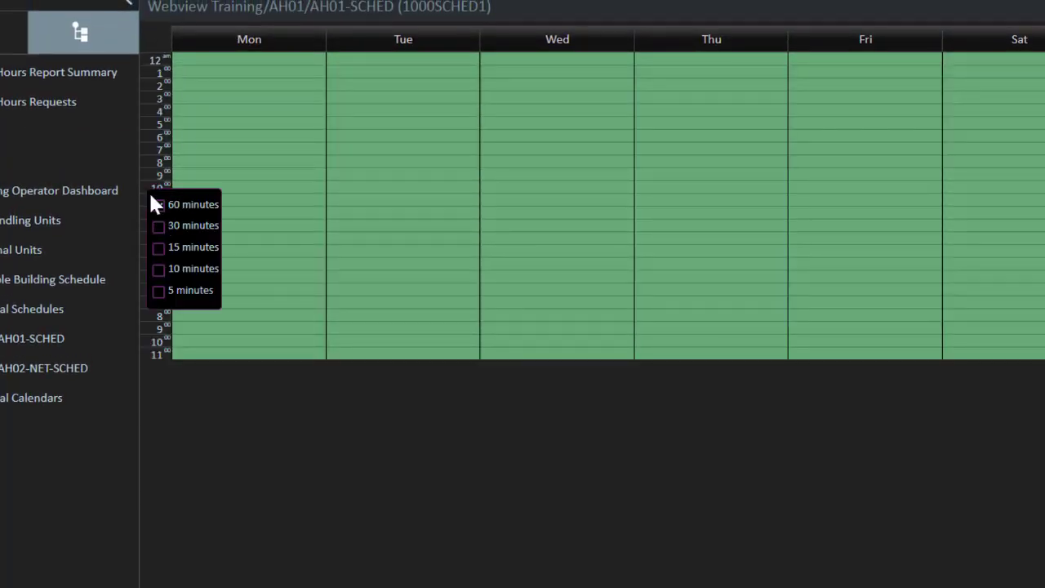
left_click(173, 229)
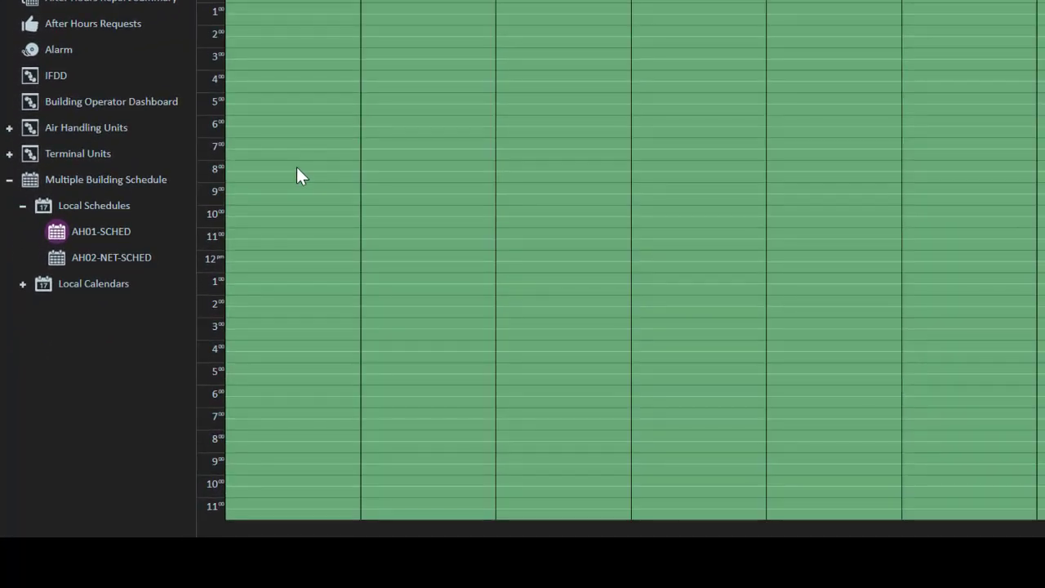
- Draw a Monday event from 8:00 to 17:30, shortening its end to 12:00 and extending it back to 17:30
left_click_drag(297, 166, 273, 367)
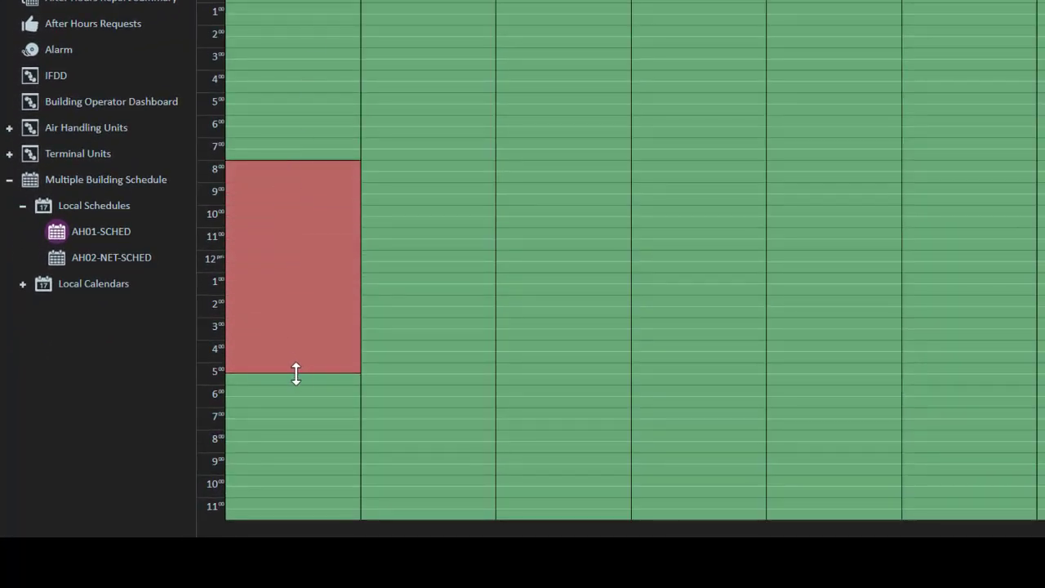
left_click_drag(297, 373, 318, 245)
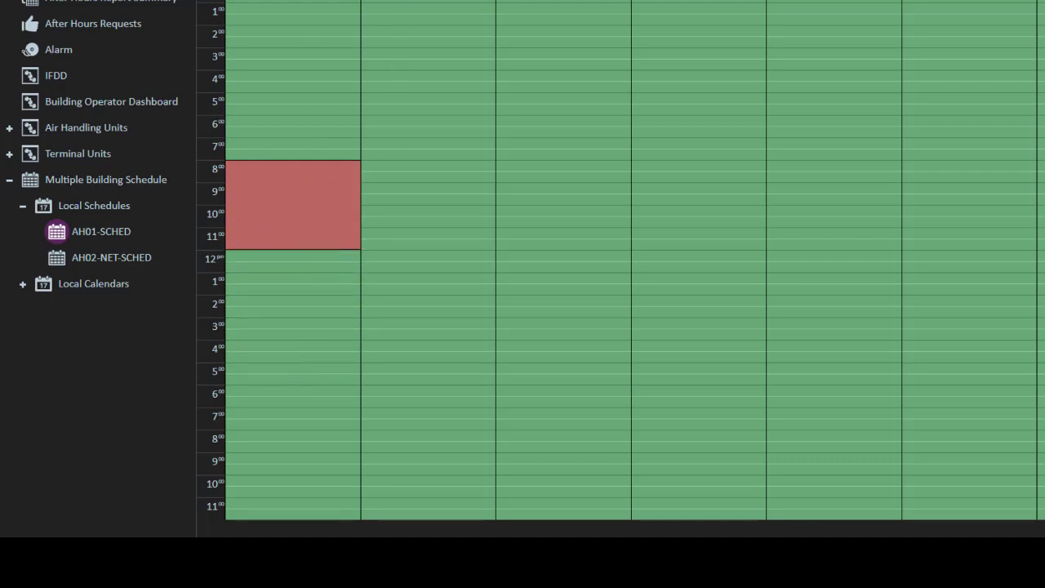
left_click_drag(305, 249, 294, 371)
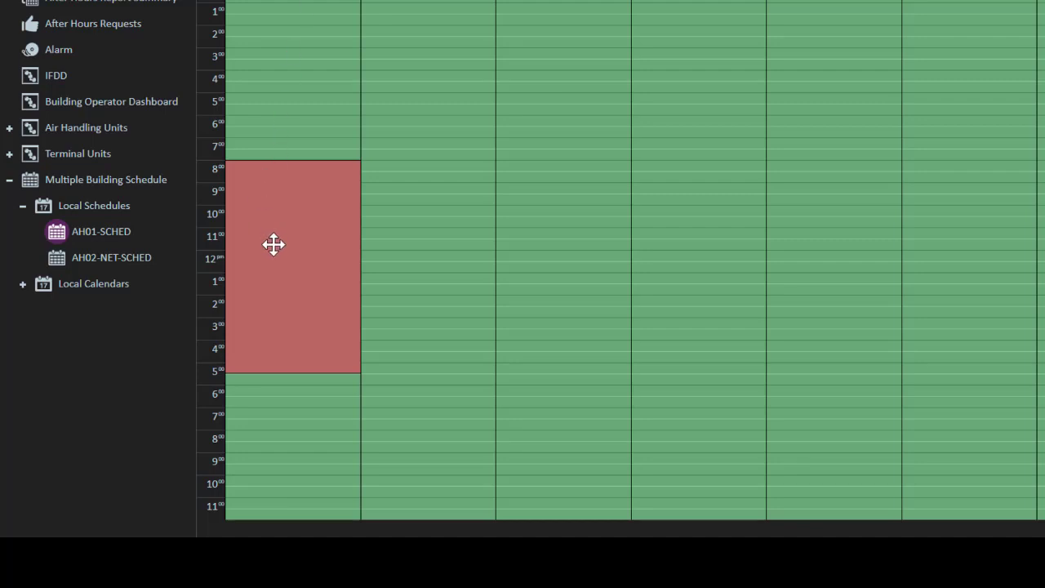
mouse_move(274, 245)
left_mouse_down()
mouse_move(285, 152)
mouse_move(276, 259)
left_mouse_up()
- Edit the Monday event and set its start time to 09:00:00
right_click(310, 187)
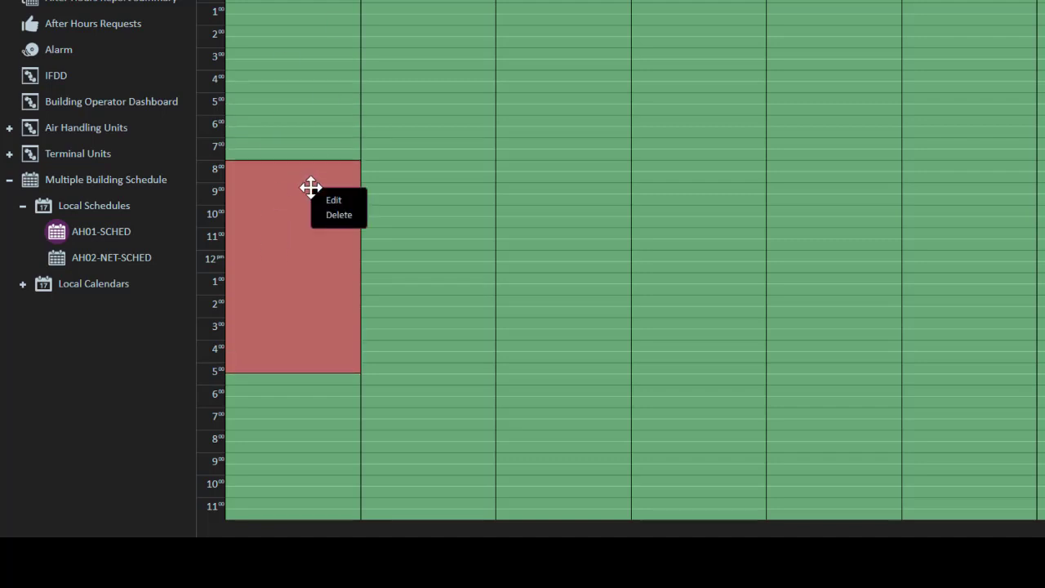
left_click(360, 201)
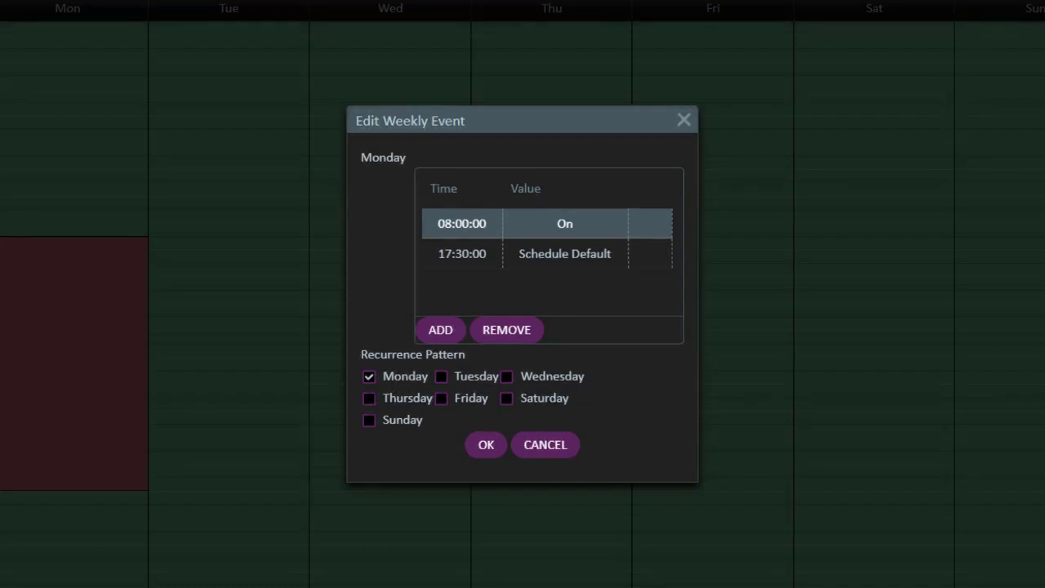
left_click(452, 235)
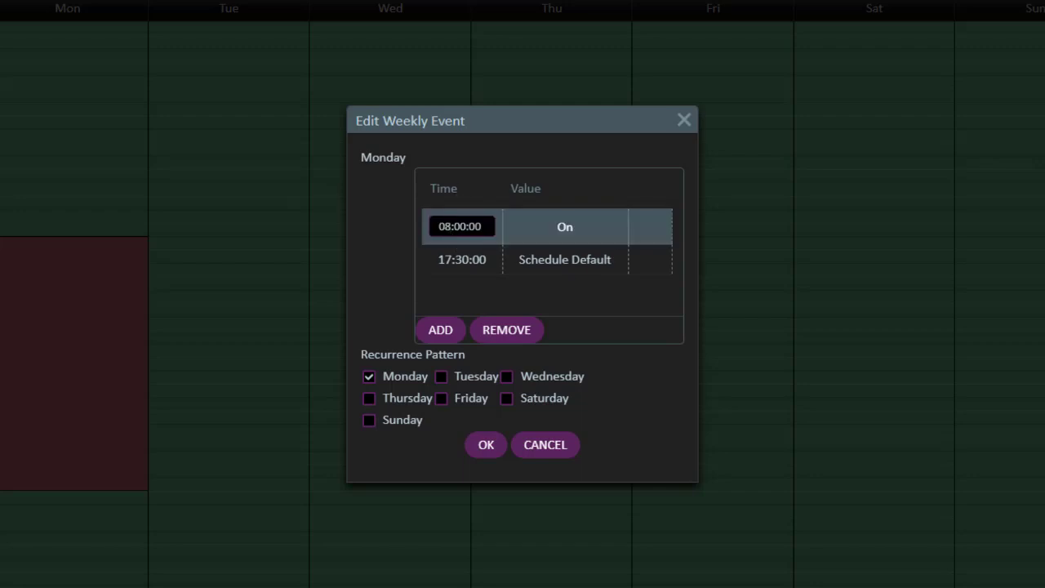
key("BackSpace")
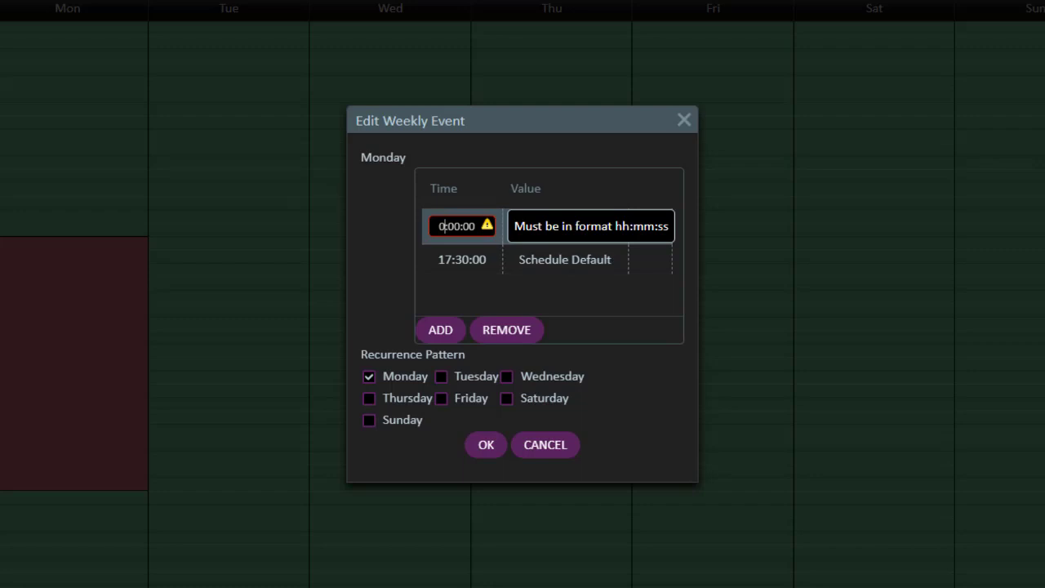
type("9")
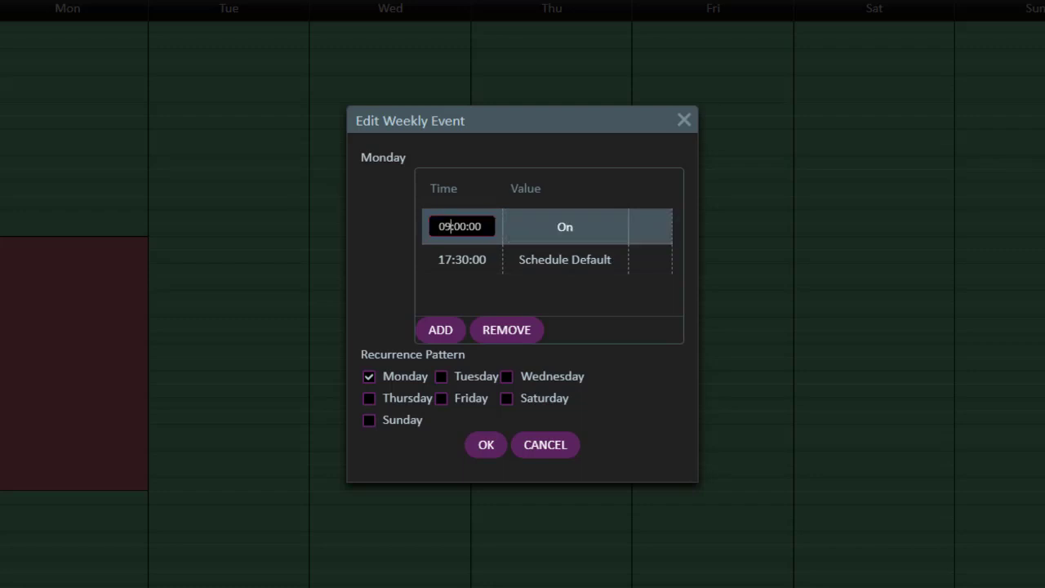
- Switch the value of the event's 09:00:00 entry to Schedule Default and back to On
left_click(570, 232)
left_click(576, 233)
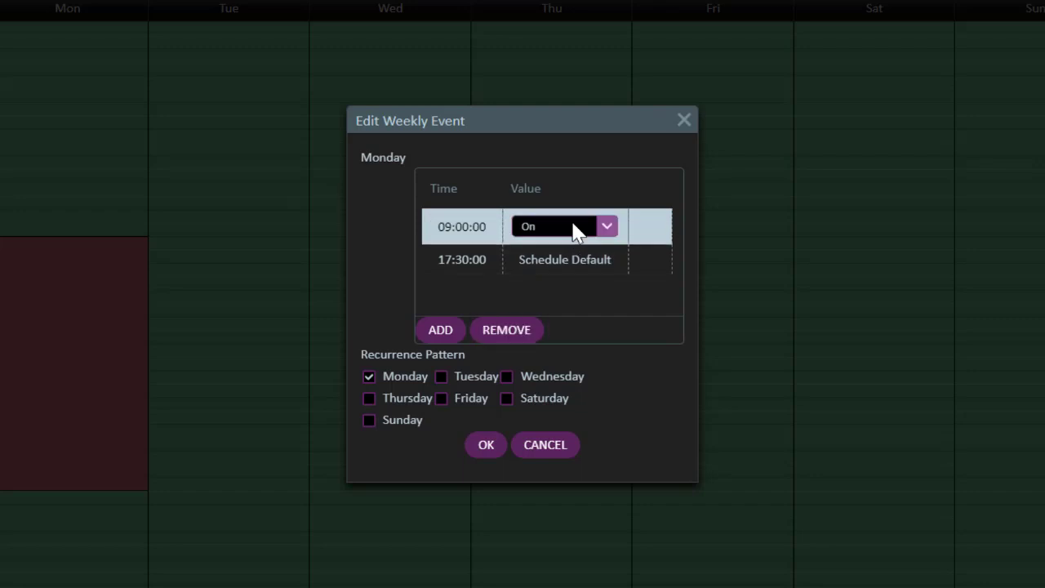
left_click(606, 229)
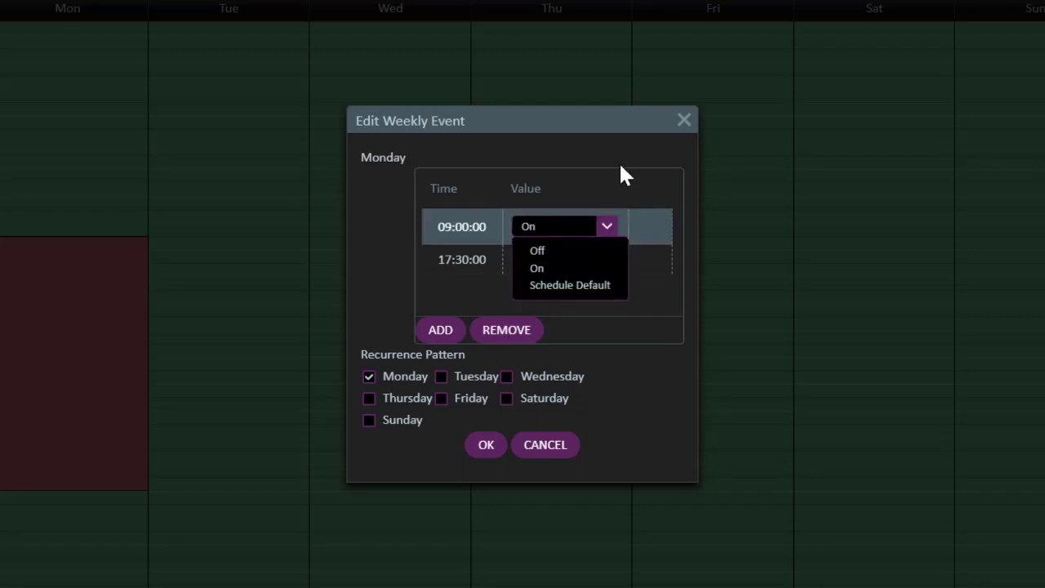
left_click(576, 284)
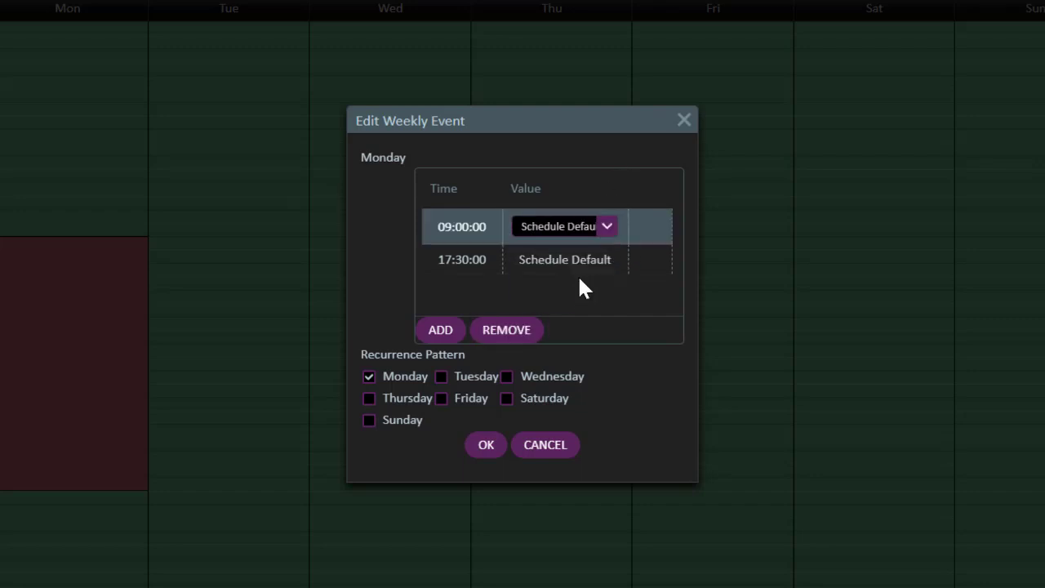
left_click(606, 230)
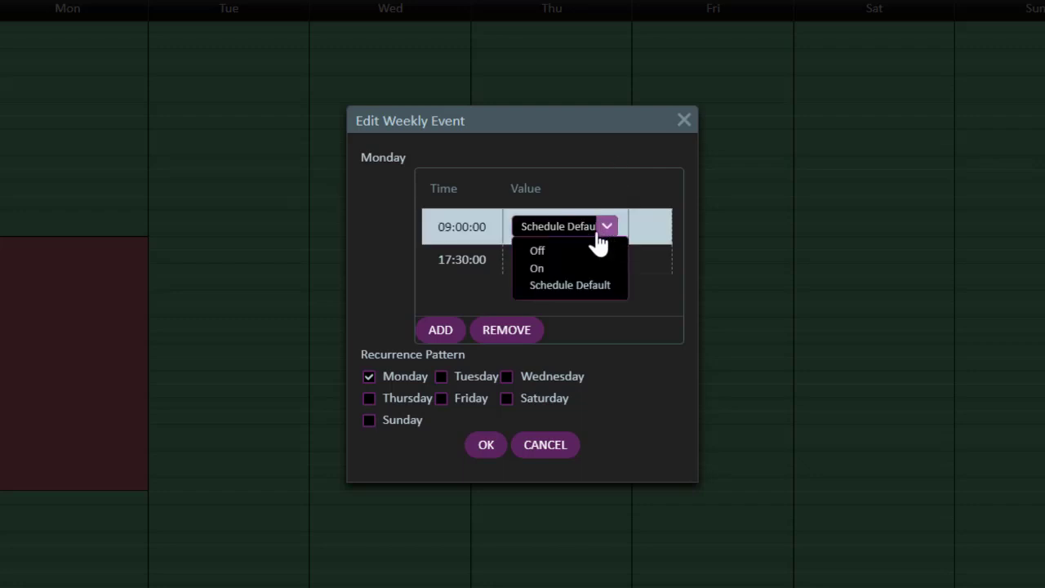
left_click(574, 269)
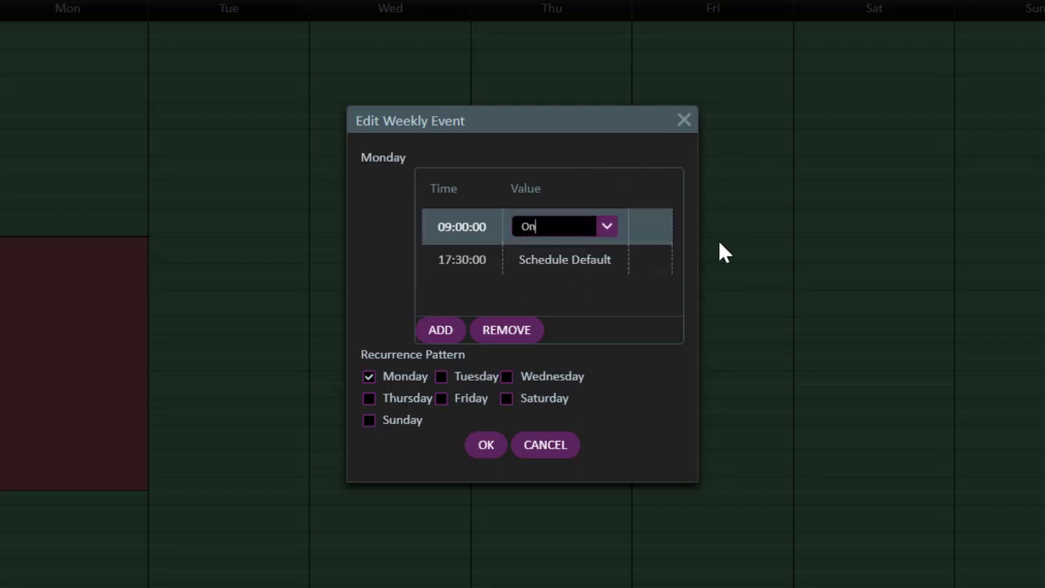
left_click(658, 306)
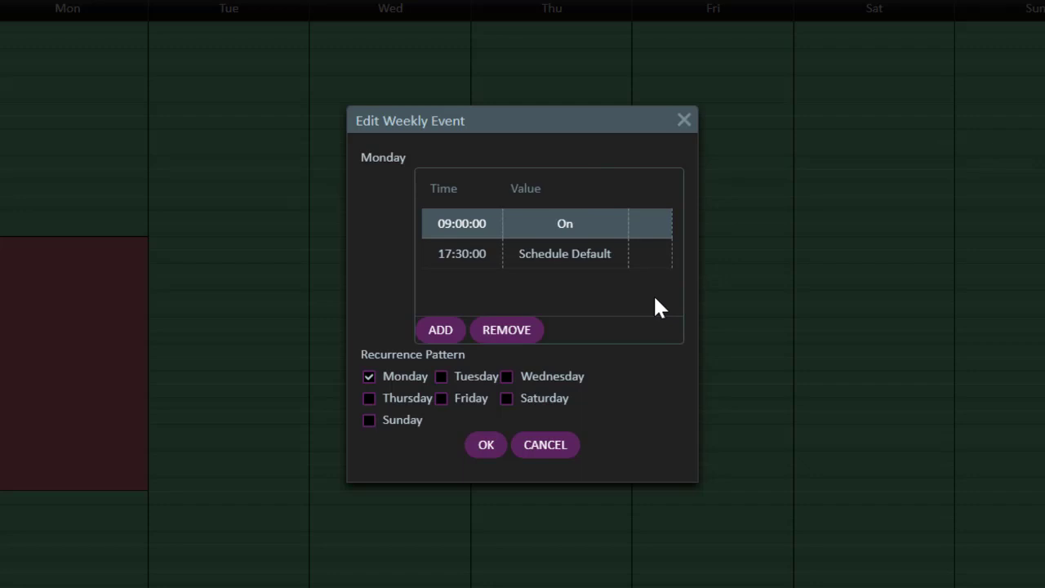
- Add a time entry to the Monday event and remove that new entry again
left_click(439, 331)
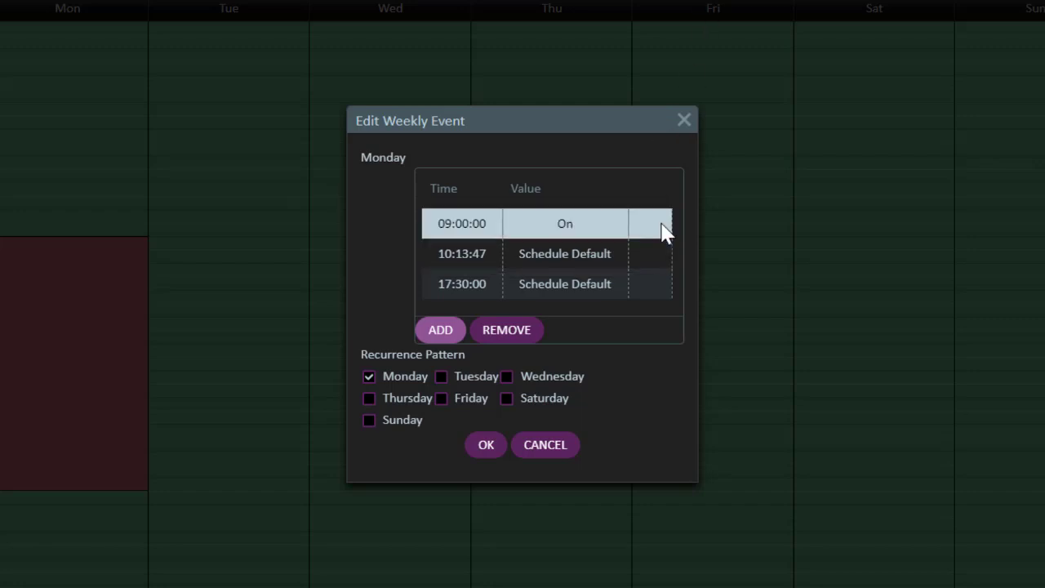
left_click(649, 260)
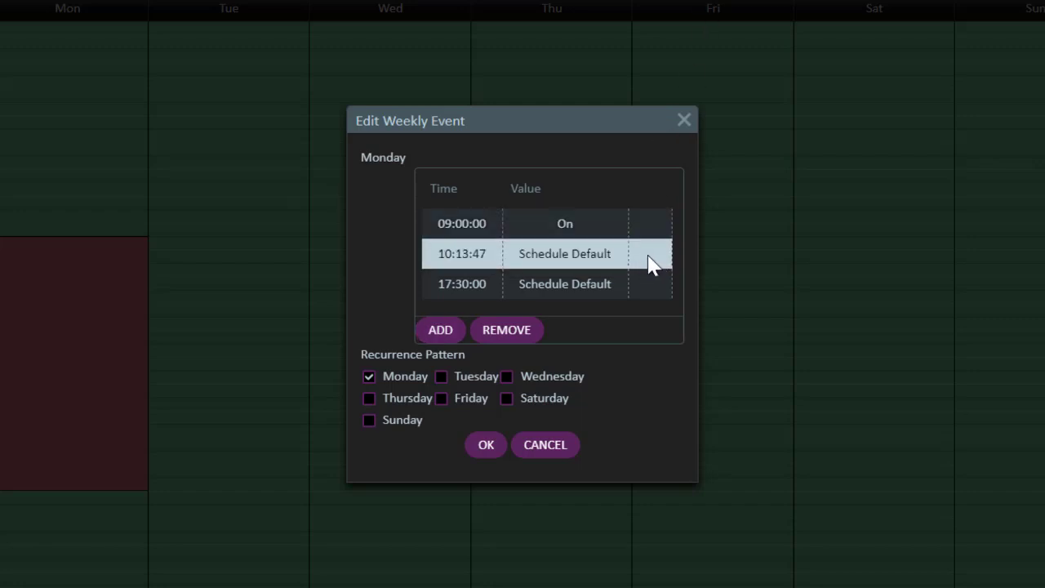
left_click(523, 333)
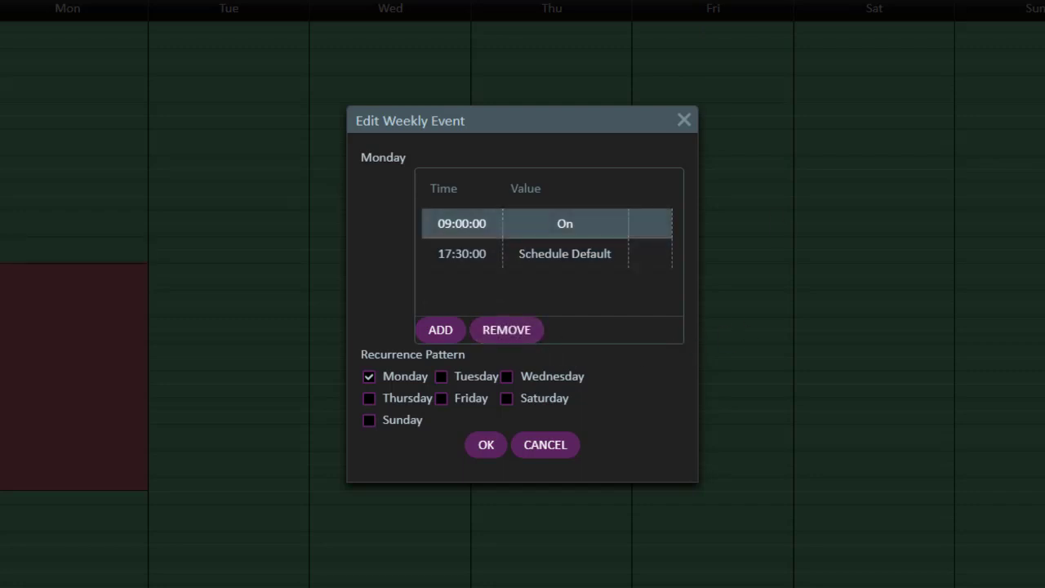
- Extend the event's recurrence pattern from Monday to every day of the week and apply the changes
left_click(441, 376)
left_click(506, 376)
left_click(506, 399)
left_click(486, 445)
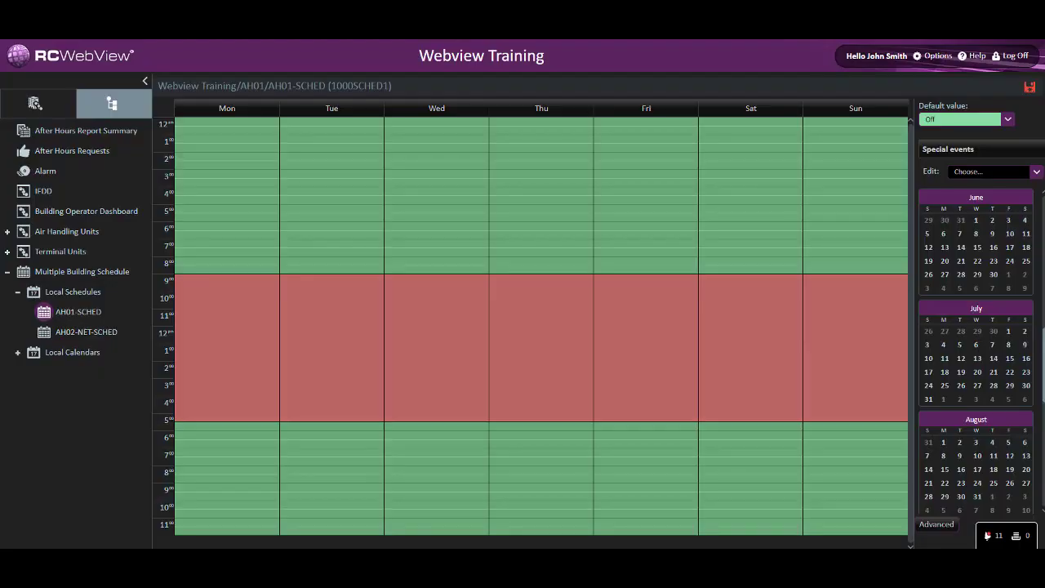
- Delete the Sunday and Saturday events from the weekly schedule
right_click(869, 351)
left_click(886, 372)
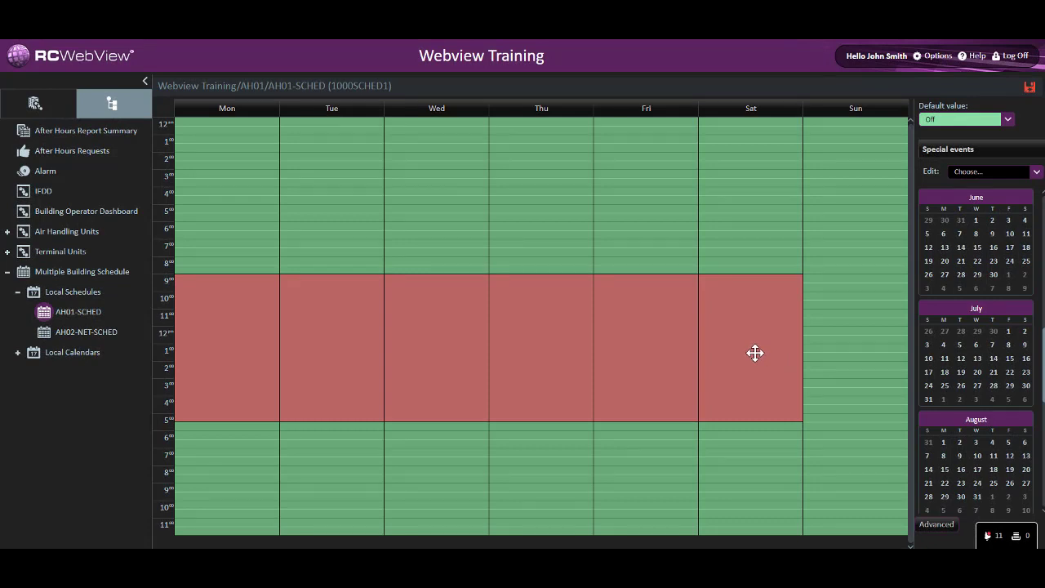
right_click(753, 350)
left_click(776, 377)
- Delete the Friday event and draw a new one on Friday covering the same hours as the Thursday event
right_click(649, 347)
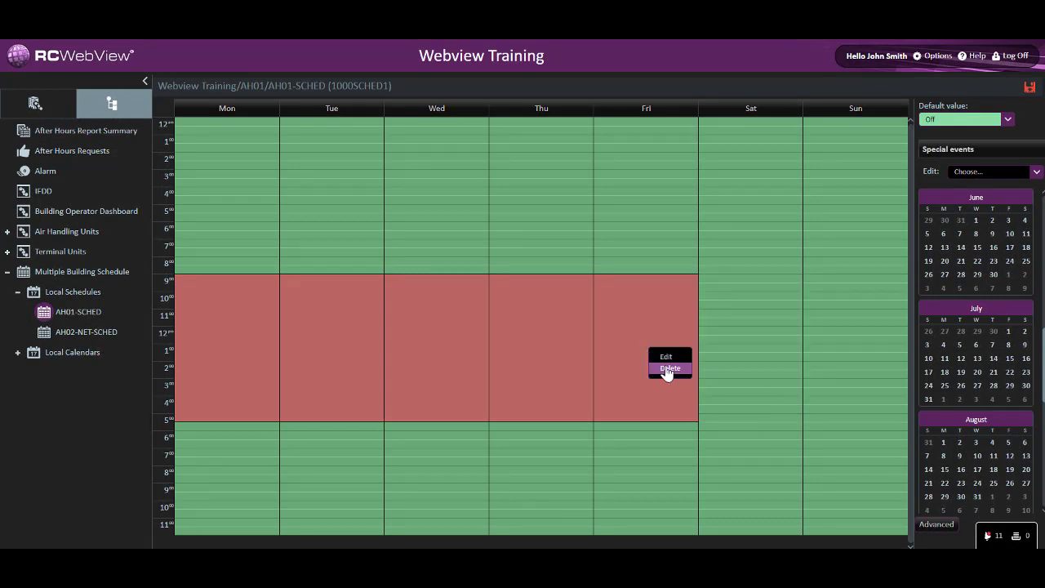
left_click(669, 375)
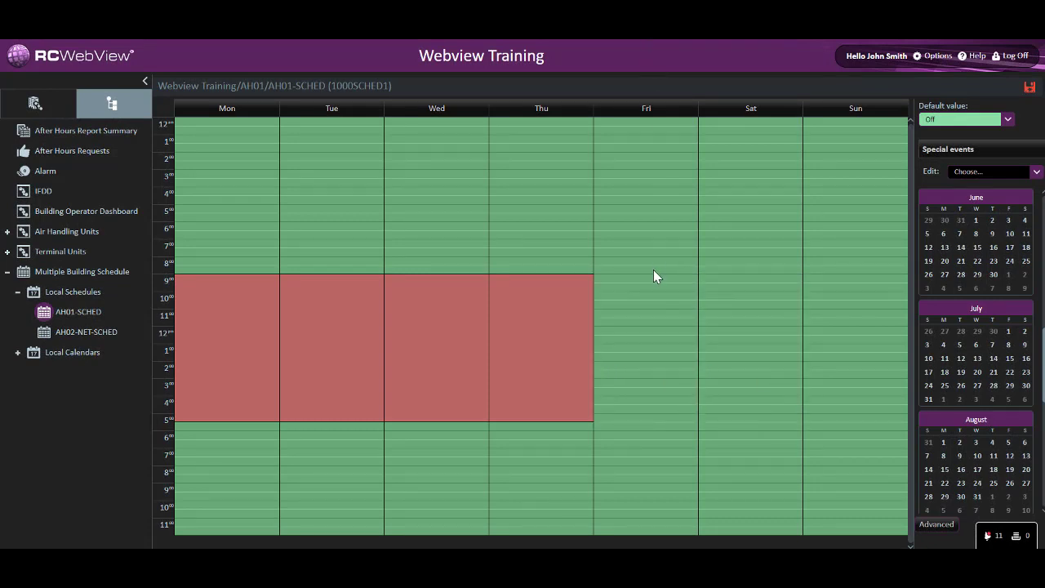
left_click_drag(656, 278, 646, 416)
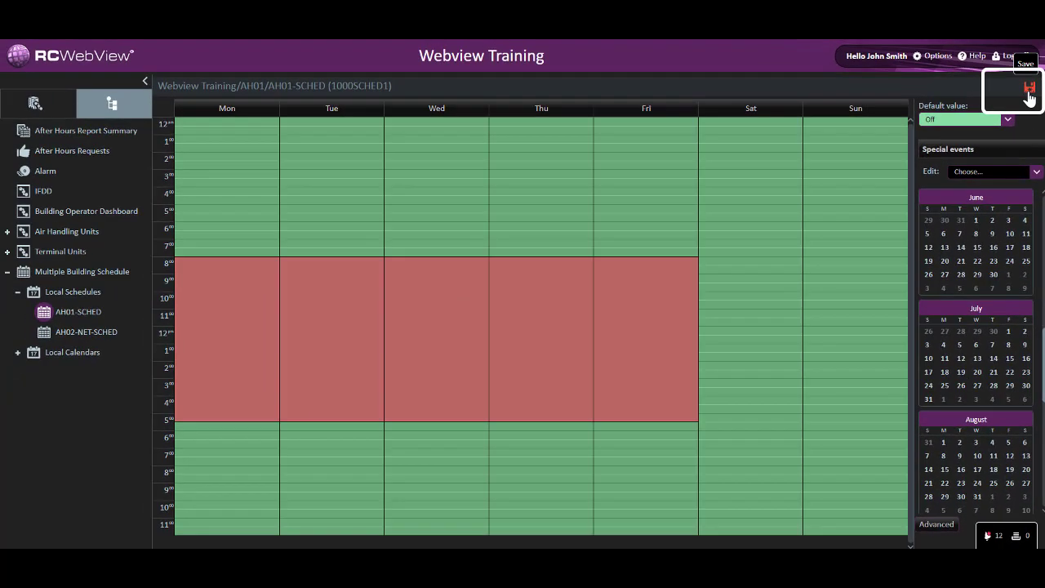
- Save the schedule changes with the change reason "video"
left_click(1030, 90)
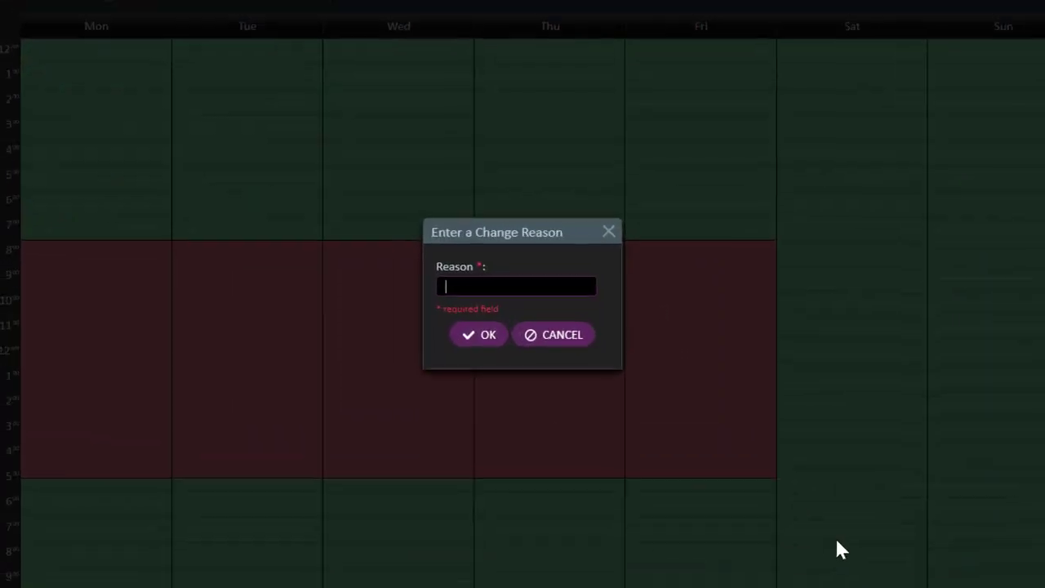
type("video")
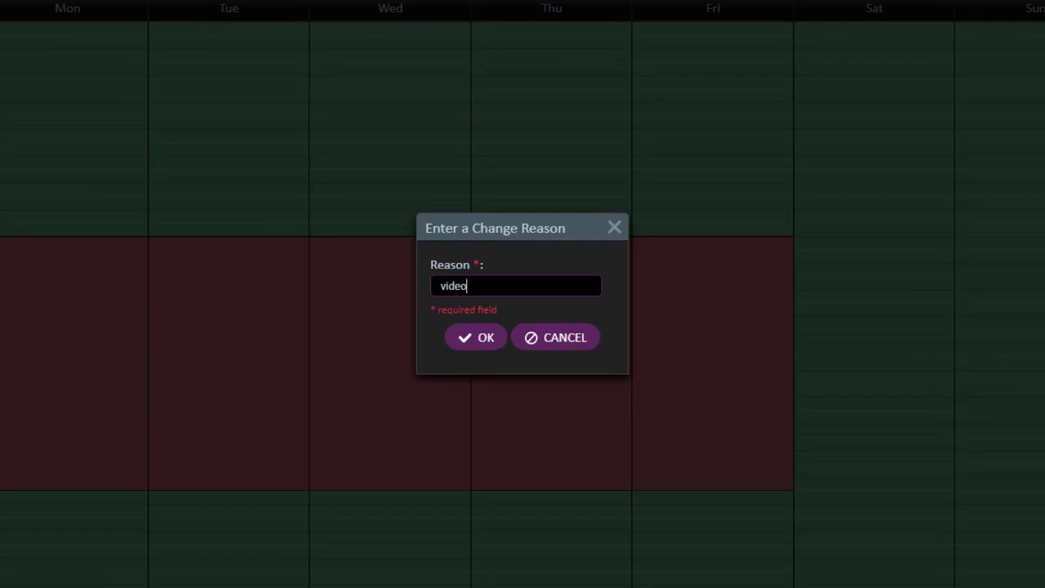
left_click(482, 338)
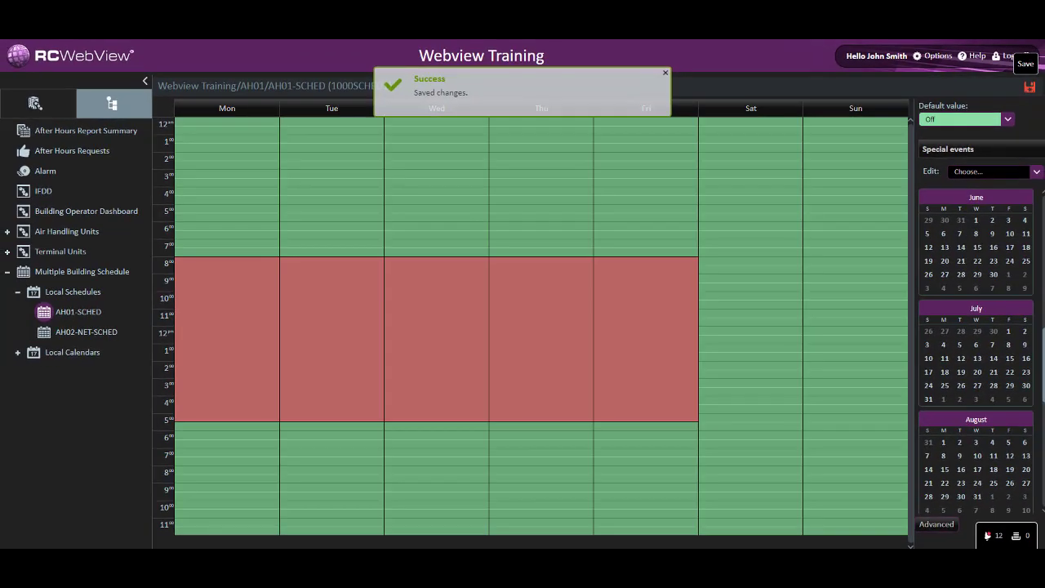